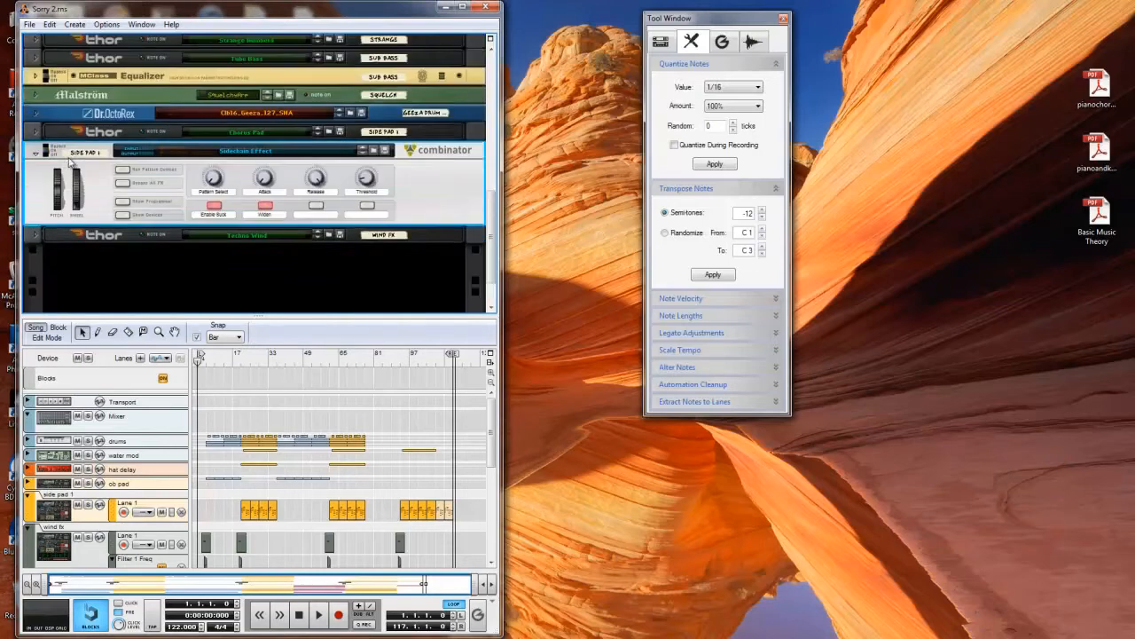
# - Show the devices inside the Side Pad 1 Sidechain Effect Combinator, down to its Redrum
pyautogui.click(124, 179)
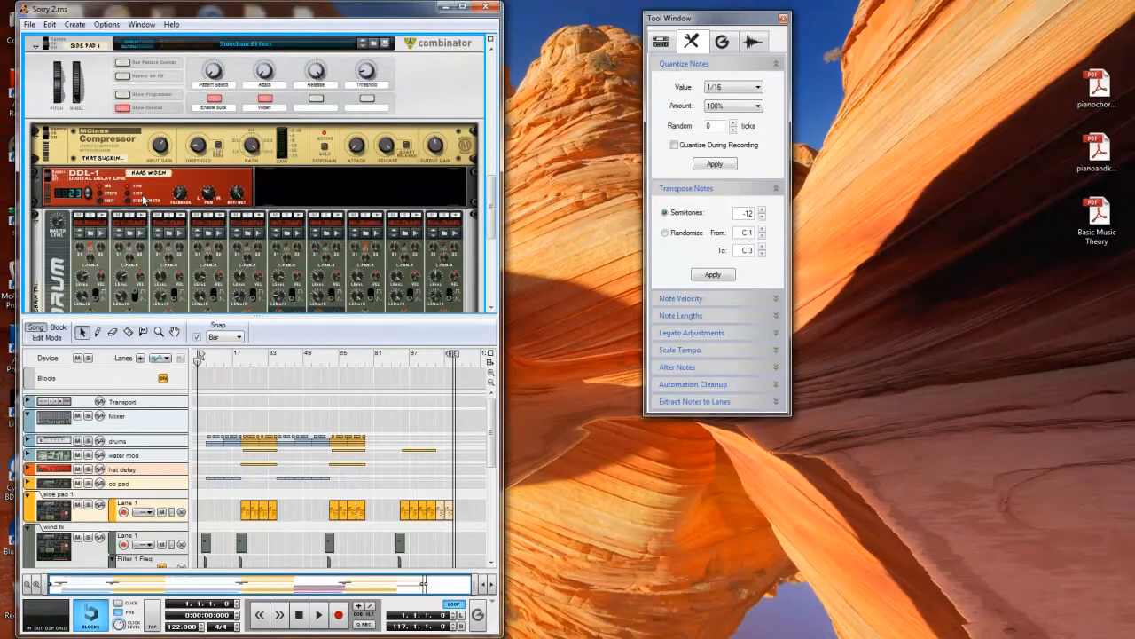
pyautogui.scroll(-5, 143, 198)
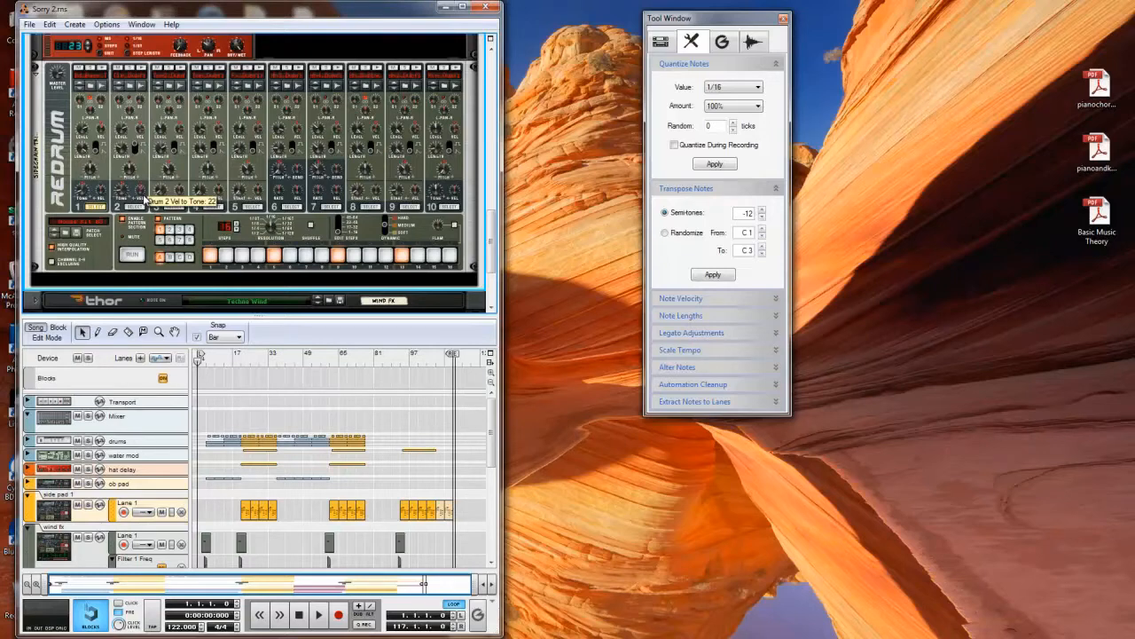
pyautogui.click(76, 24)
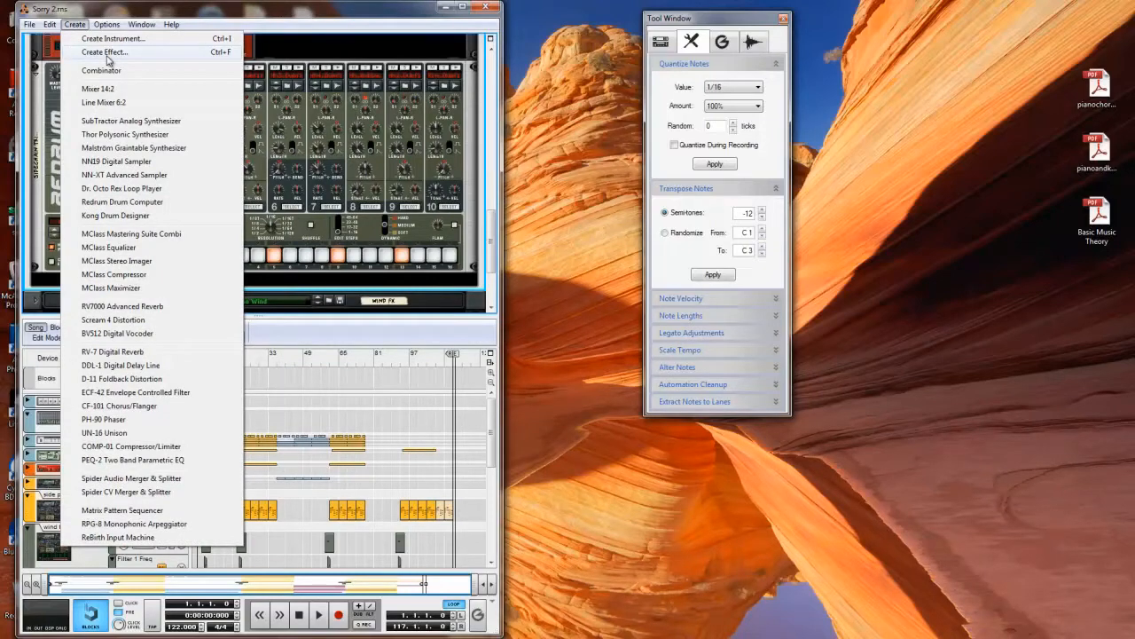
pyautogui.moveTo(142, 23)
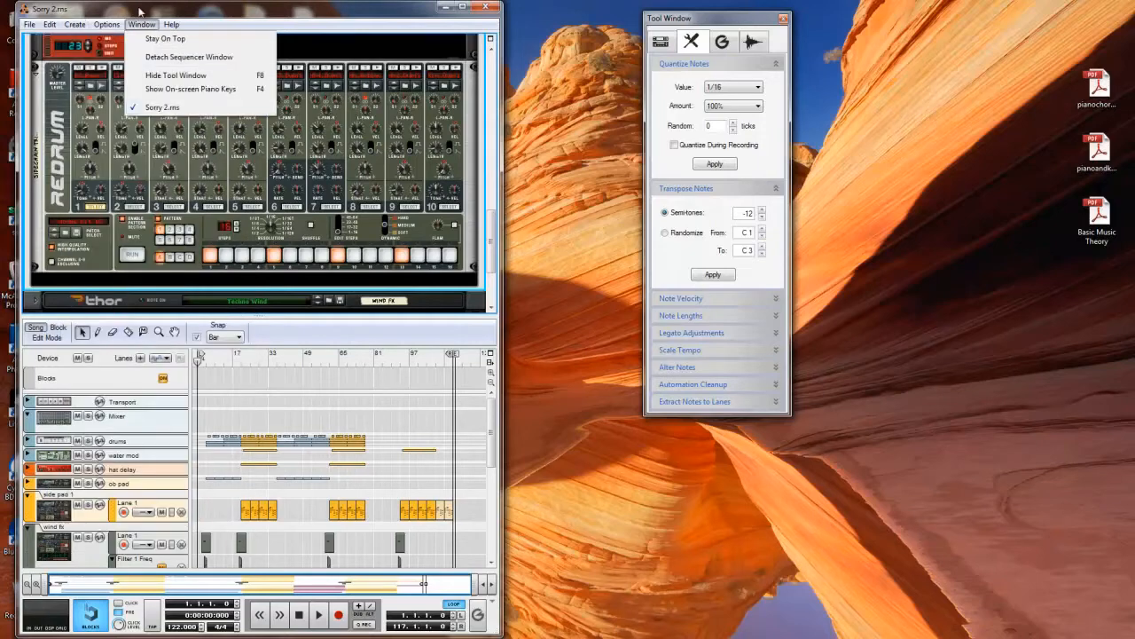
pyautogui.click(154, 18)
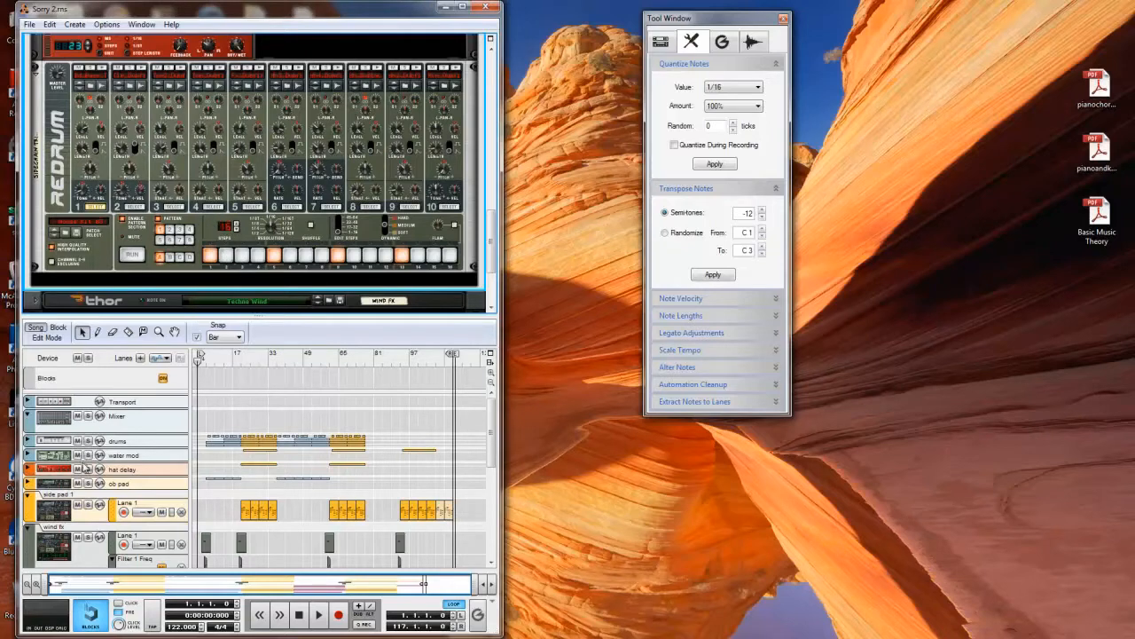
# - Solo the Side Pad 1 channel in the reMix mixer
pyautogui.scroll(-2, 89, 470)
pyautogui.scroll(11, 190, 191)
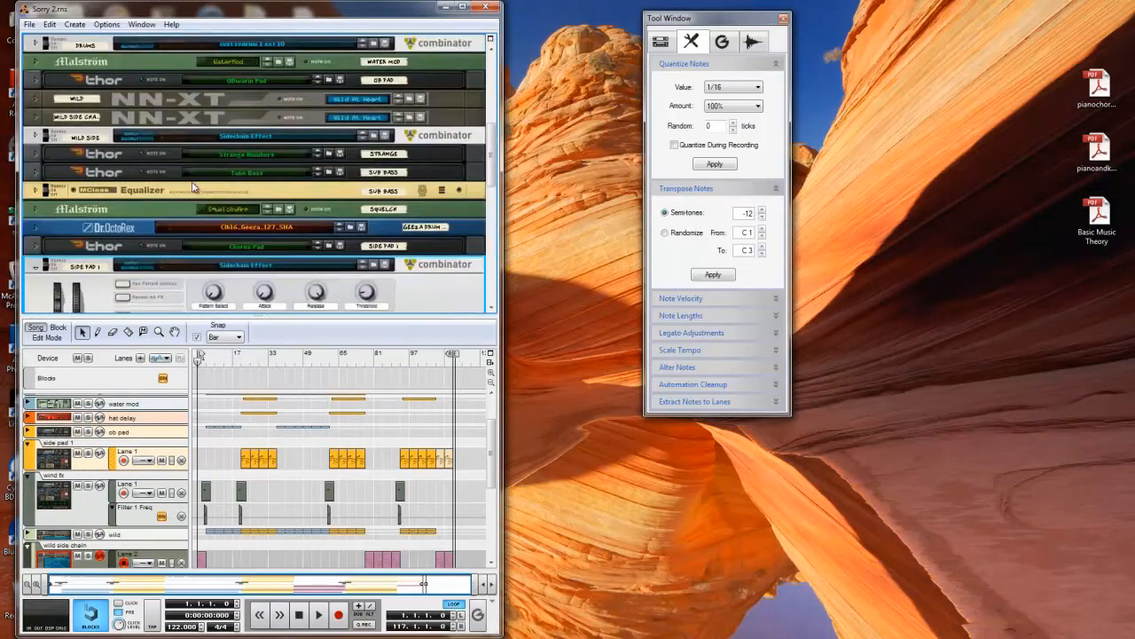
pyautogui.scroll(-2, 192, 188)
pyautogui.scroll(5, 210, 222)
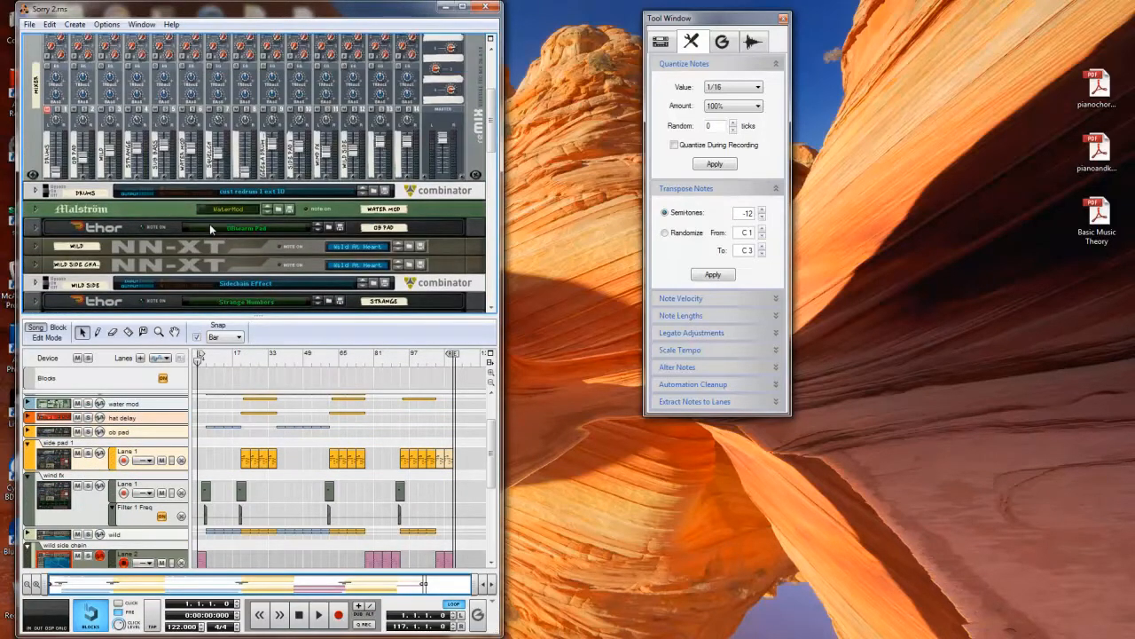
pyautogui.click(302, 110)
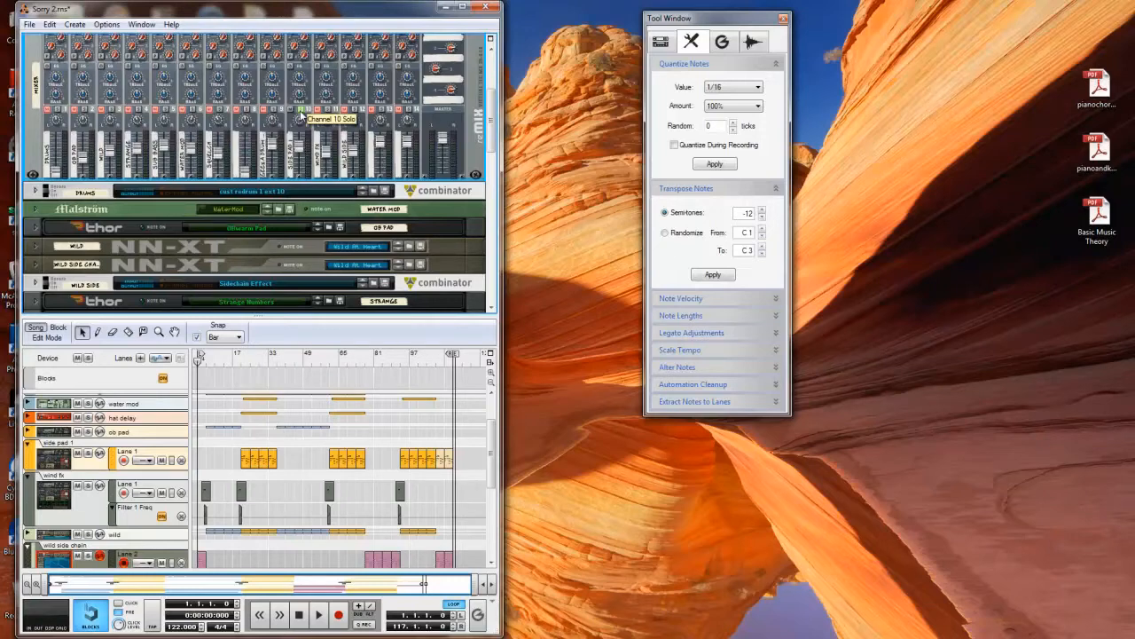
# - Play the soloed side pad from bar 21 while examining its Compressor, DDL-1 delay and Redrum, and stop playback
pyautogui.click(240, 356)
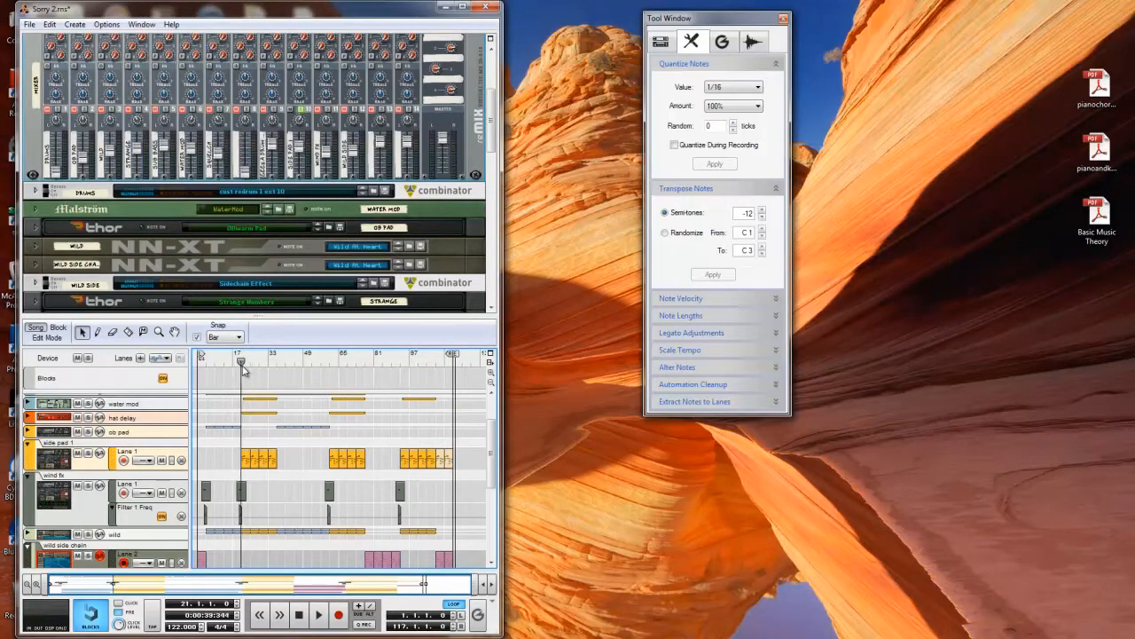
pyautogui.click(318, 614)
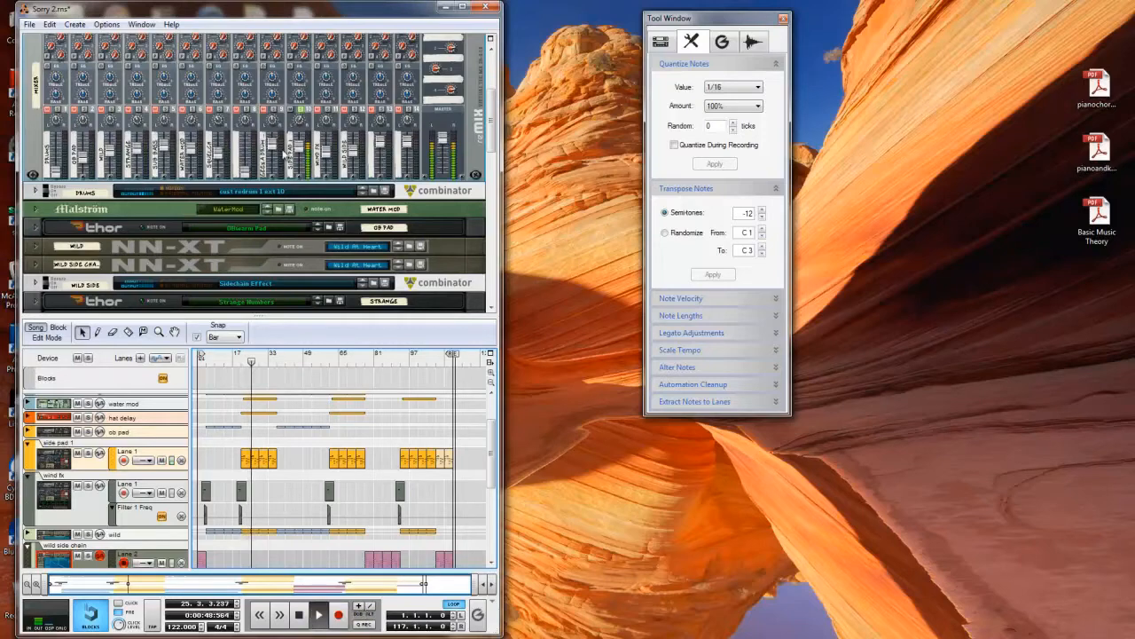
pyautogui.scroll(-5, 282, 168)
pyautogui.scroll(-5, 282, 169)
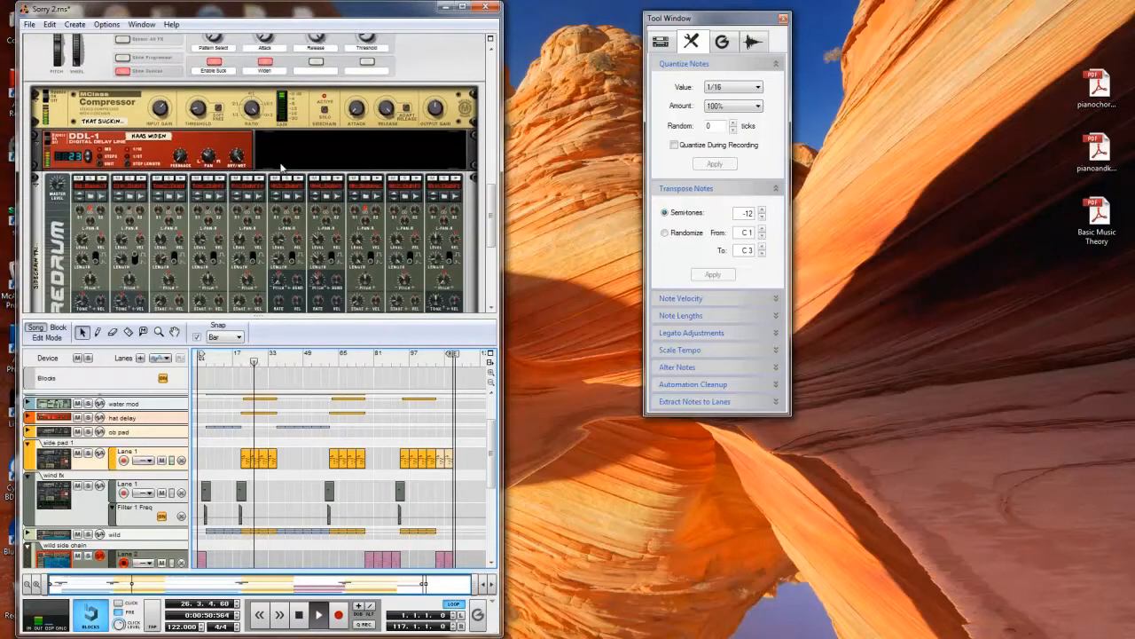
pyautogui.scroll(-1, 282, 168)
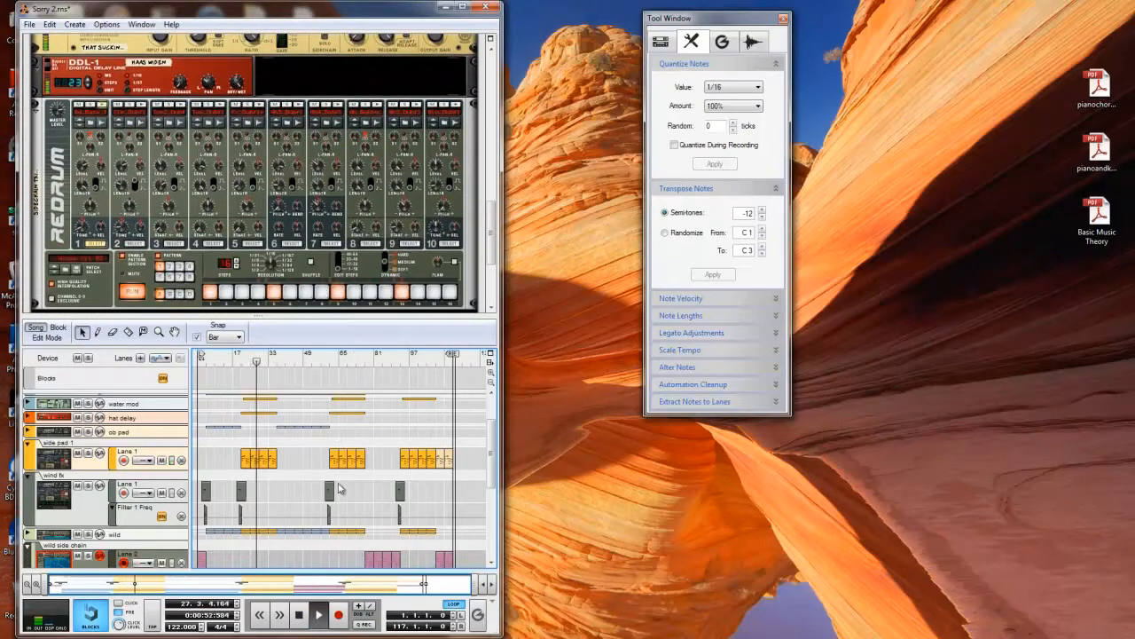
pyautogui.click(306, 620)
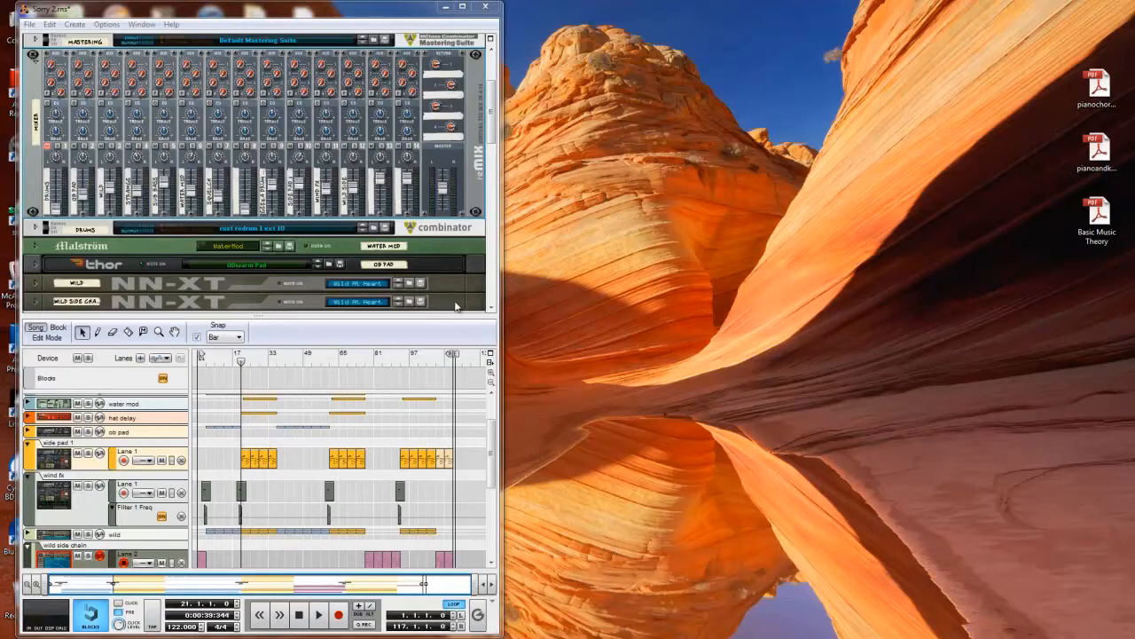
# - Play the full mix from bar 21 to hear the side pad in context, and stop playback
pyautogui.click(320, 614)
pyautogui.press('F8')
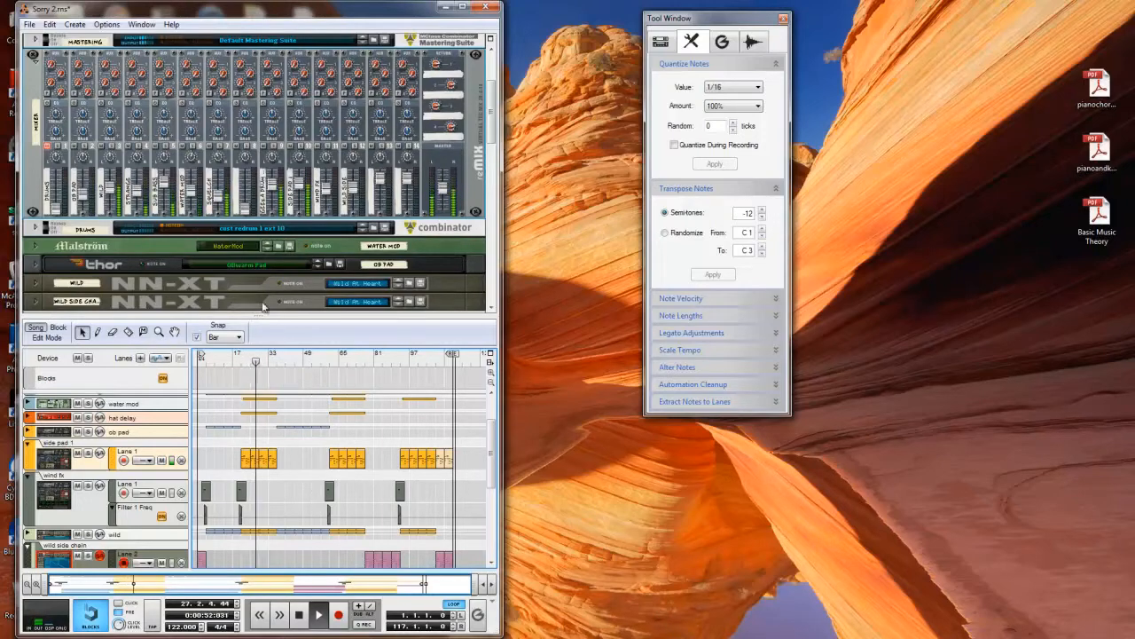
pyautogui.click(307, 622)
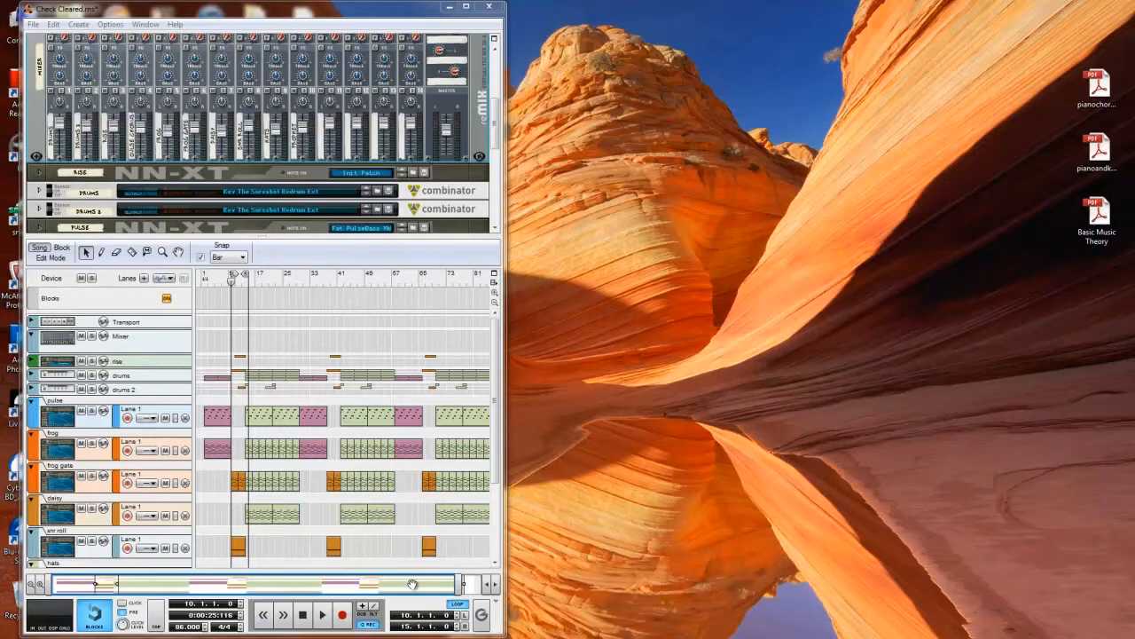
# - In the Check Cleared song, play the loop from bar 10 to 15 and stop playback
pyautogui.press('F8')
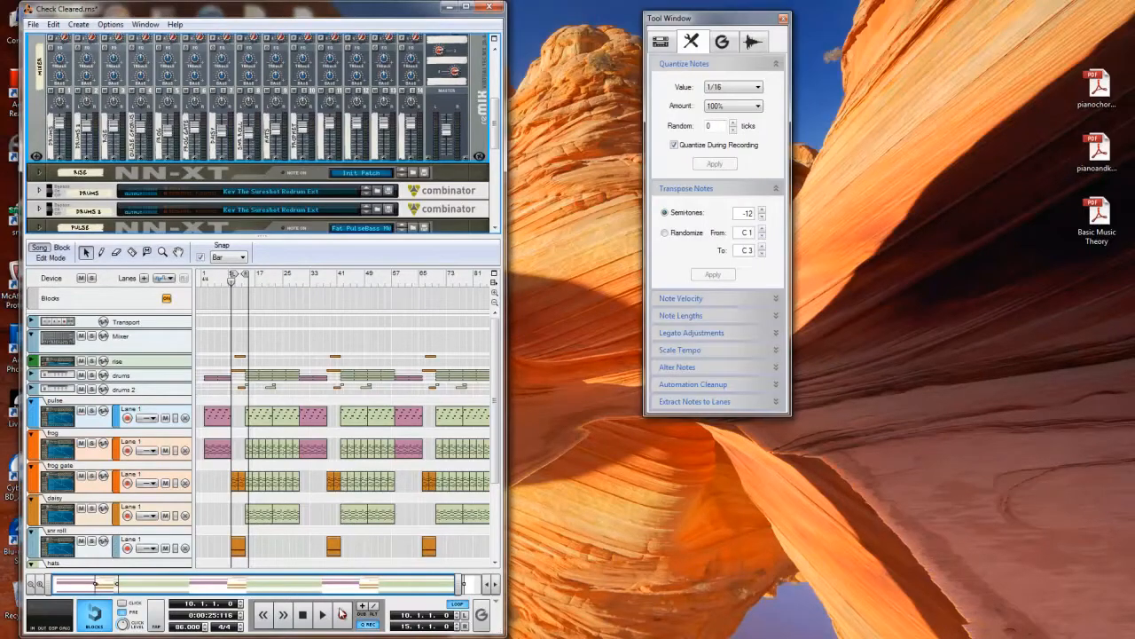
pyautogui.click(323, 615)
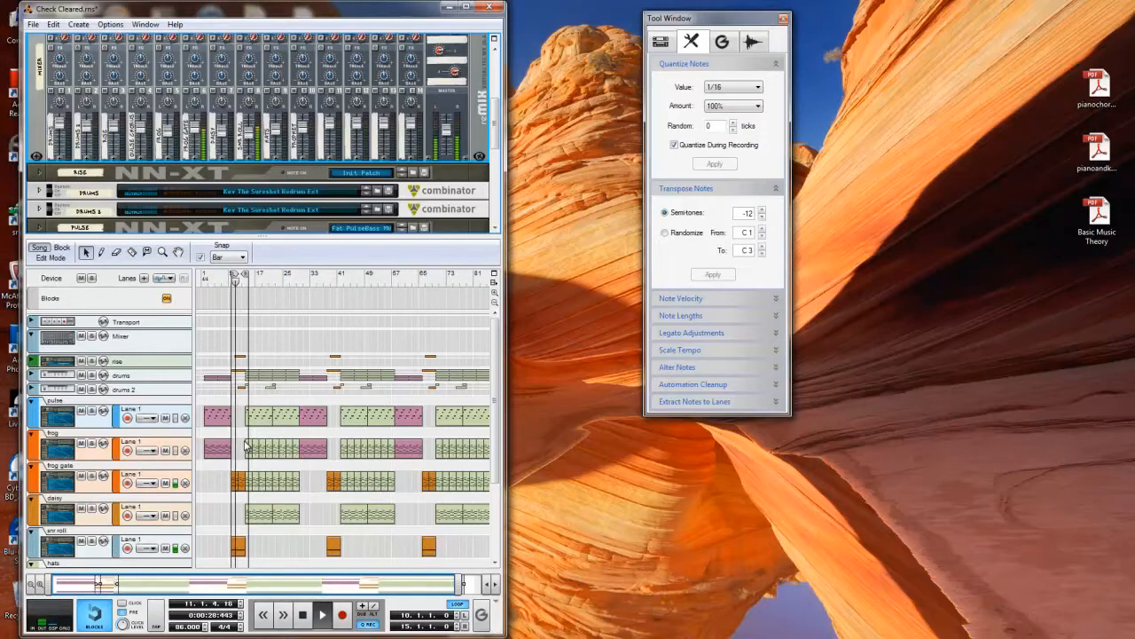
pyautogui.click(307, 621)
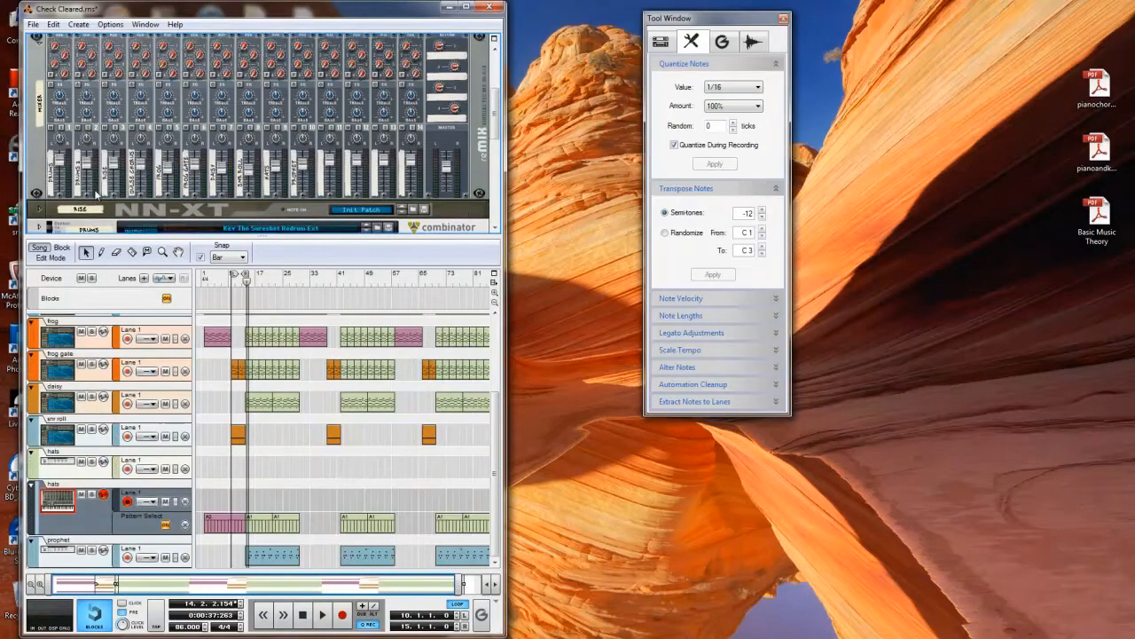
# - Unfold the Frog Gate Orbiting Formants Combinator and examine its Thor's formant filters, modulation matrix and step sequencer
pyautogui.scroll(-1, 96, 195)
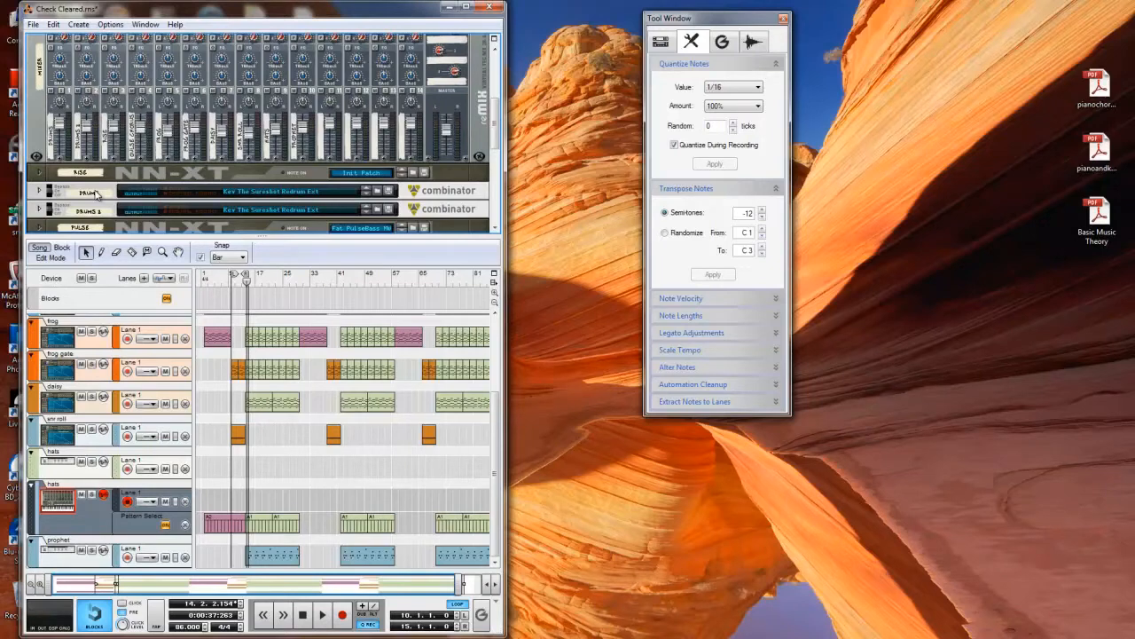
pyautogui.scroll(-6, 96, 193)
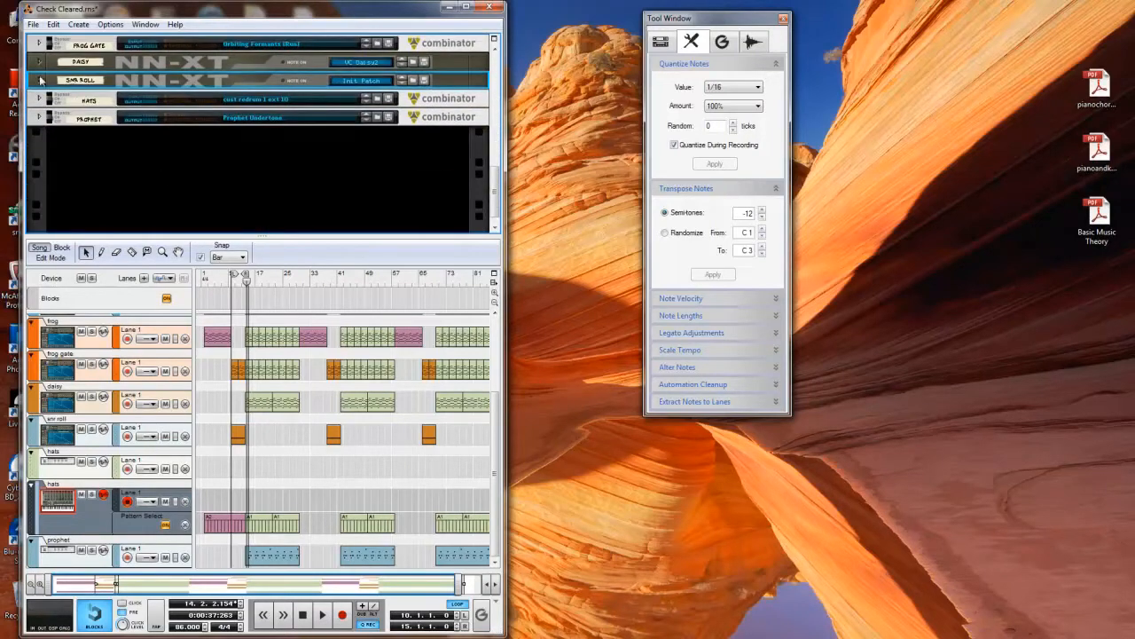
pyautogui.click(40, 80)
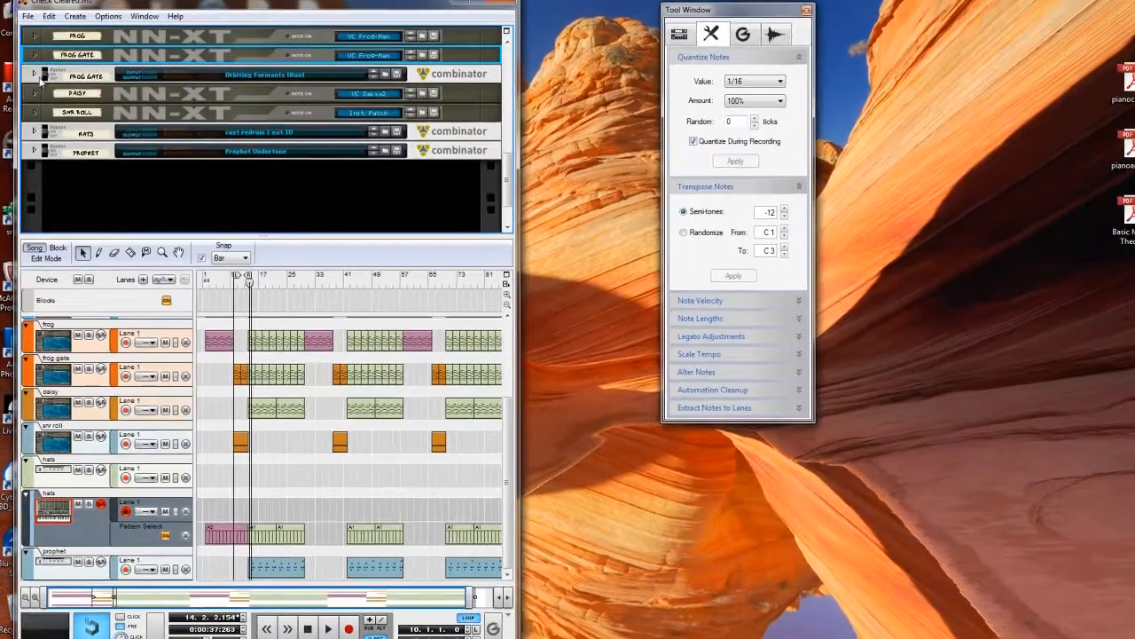
pyautogui.click(40, 81)
pyautogui.scroll(-10, 118, 124)
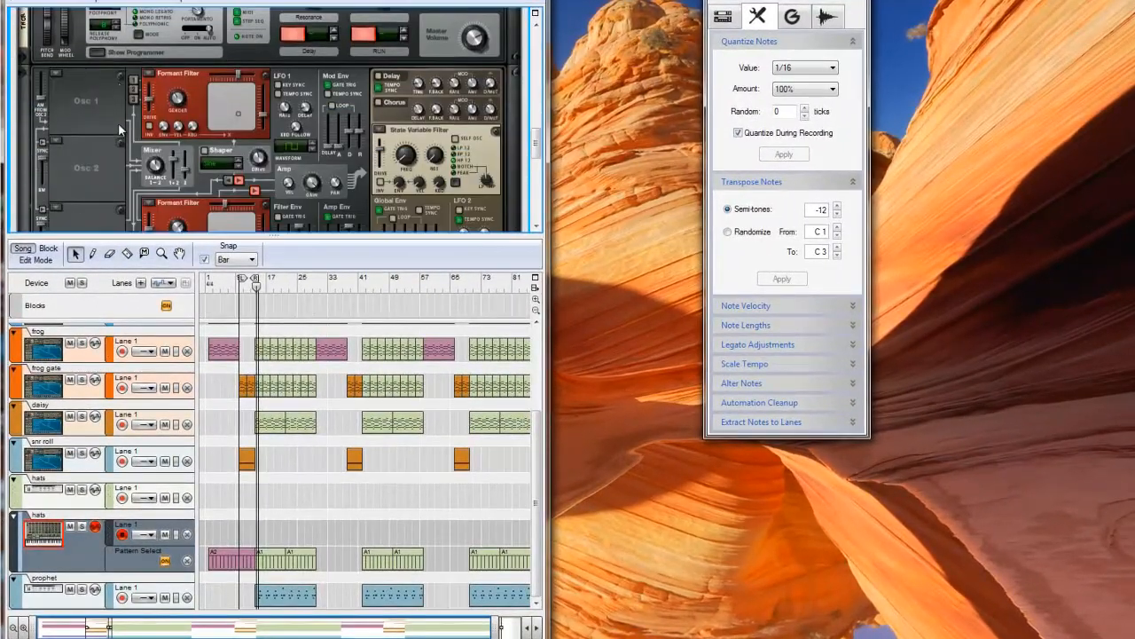
pyautogui.scroll(-5, 120, 130)
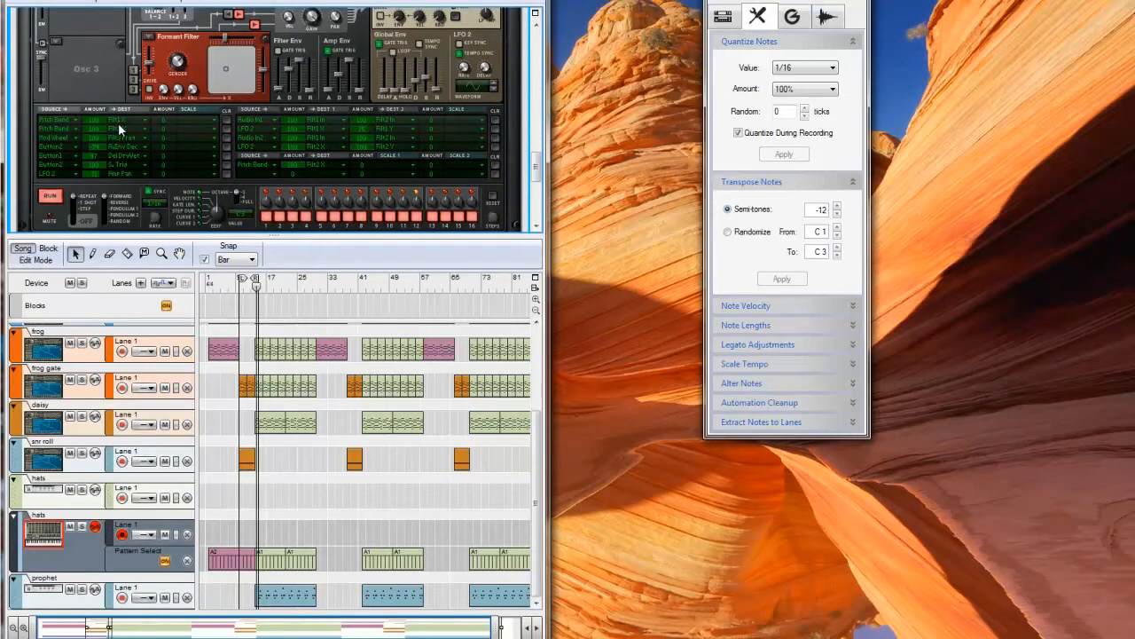
pyautogui.scroll(12, 227, 121)
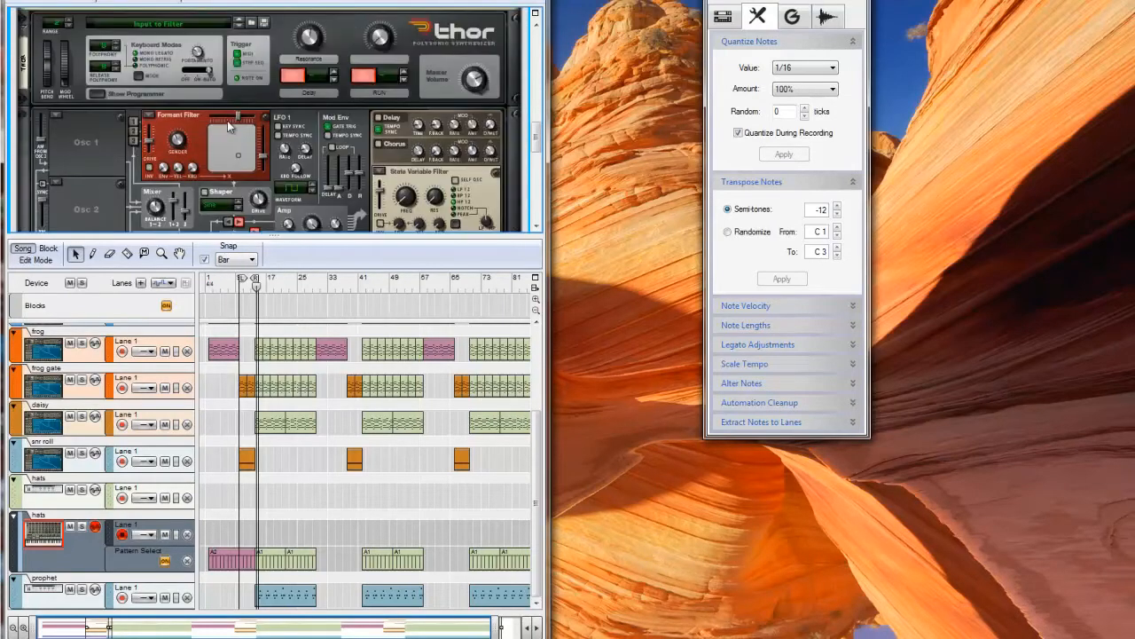
# - Solo the Frog Gate mixer channel and play the loop while examining the Combinator's Thor and Scream 4
pyautogui.scroll(10, 227, 120)
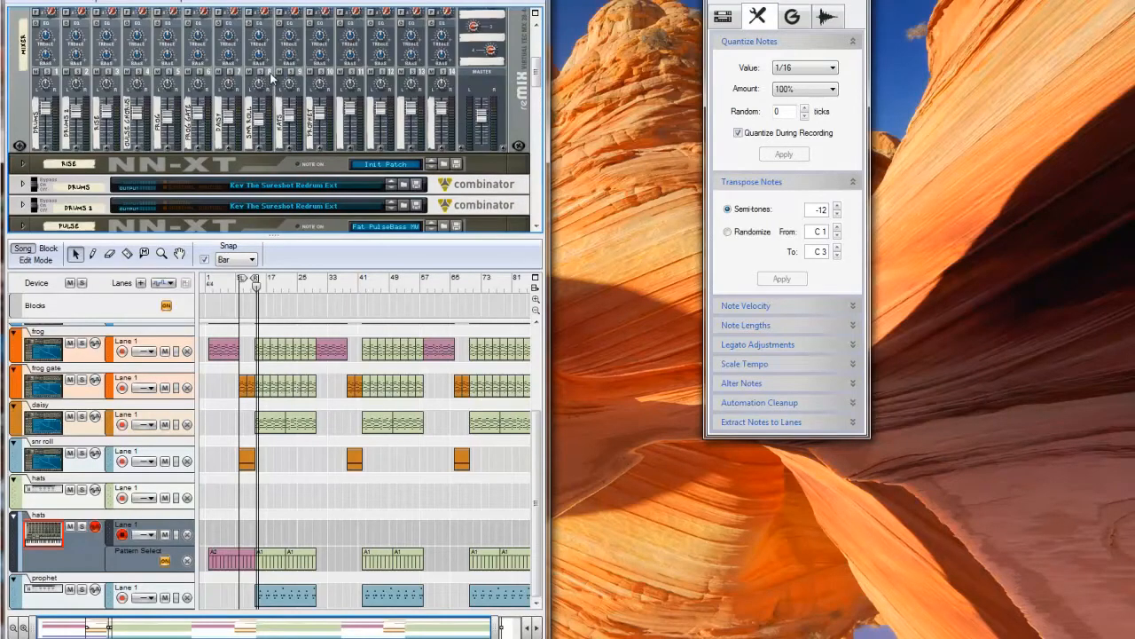
pyautogui.click(199, 76)
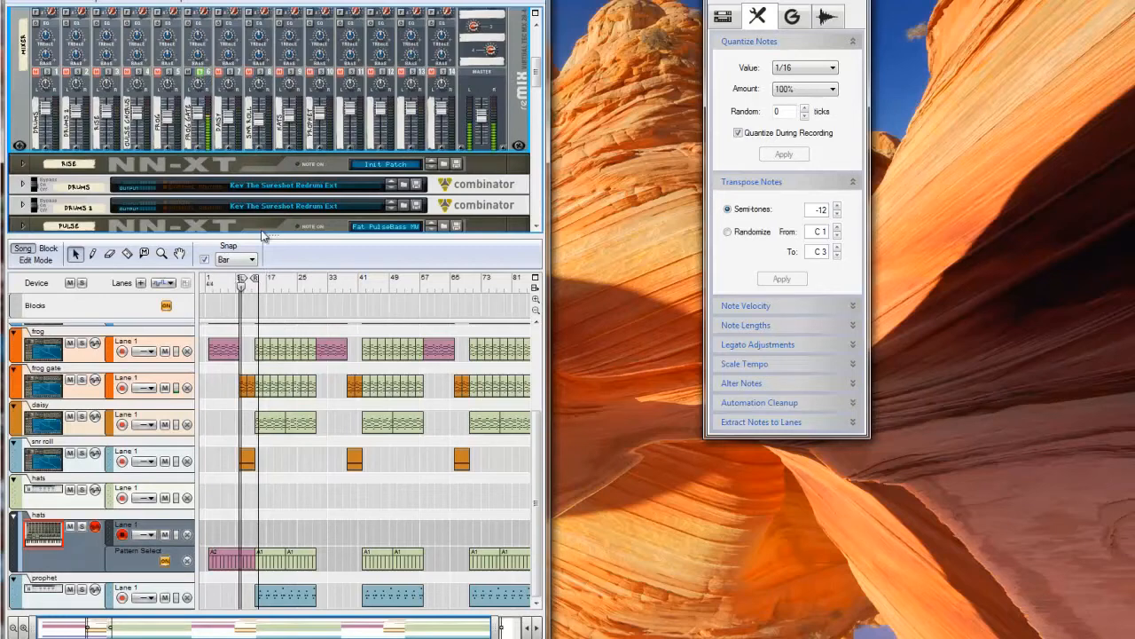
pyautogui.scroll(-4, 307, 127)
pyautogui.scroll(-3, 308, 127)
pyautogui.scroll(-10, 306, 127)
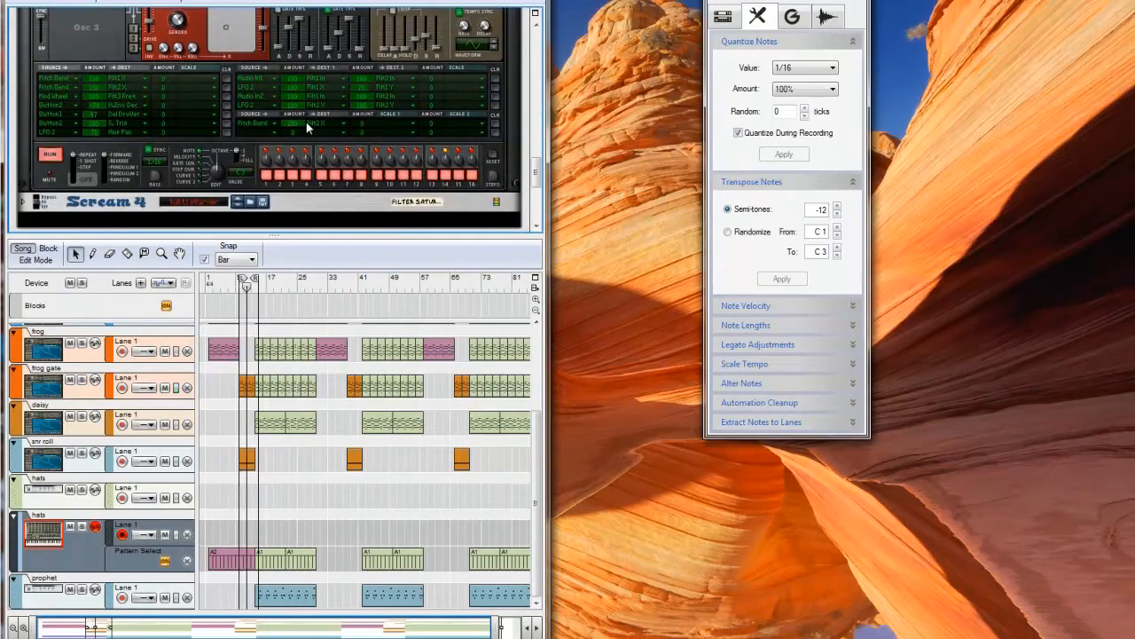
pyautogui.scroll(10, 307, 126)
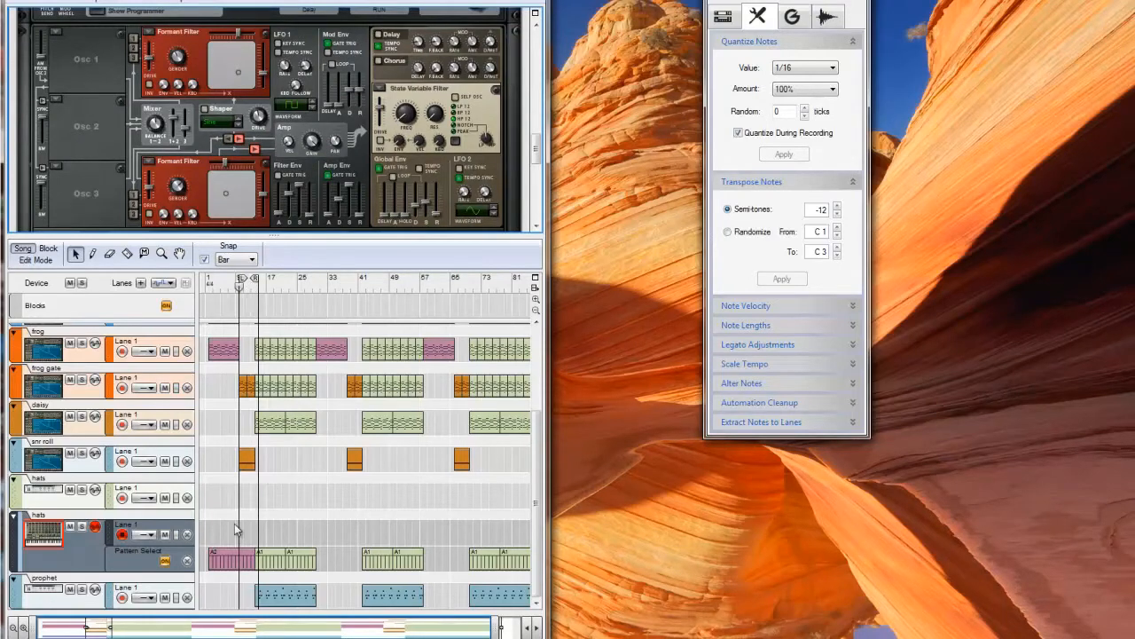
pyautogui.scroll(7, 211, 131)
pyautogui.scroll(1, 121, 126)
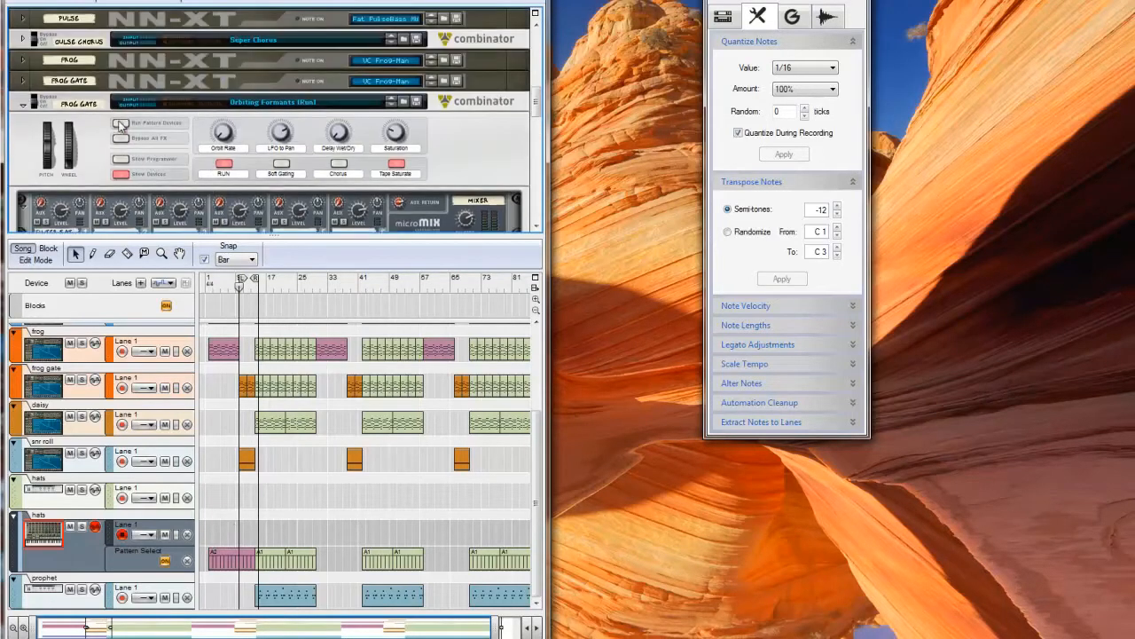
# - Toggle the Frog Gate Combinator's bypass while playing the loop to compare the sound with and without the effect
pyautogui.click(39, 106)
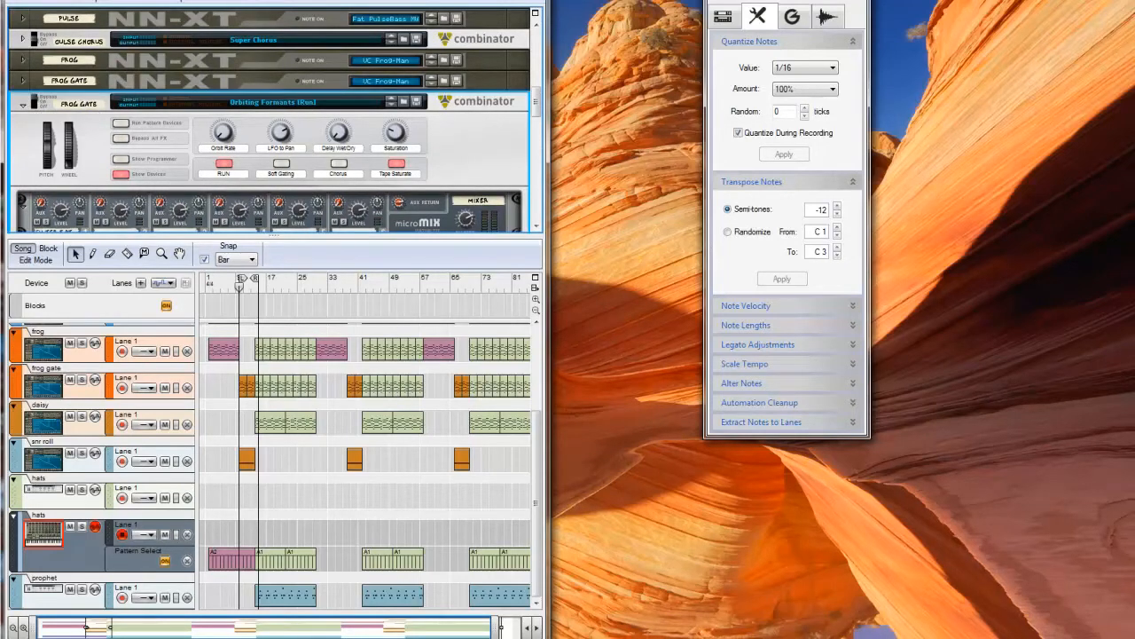
pyautogui.press('space')
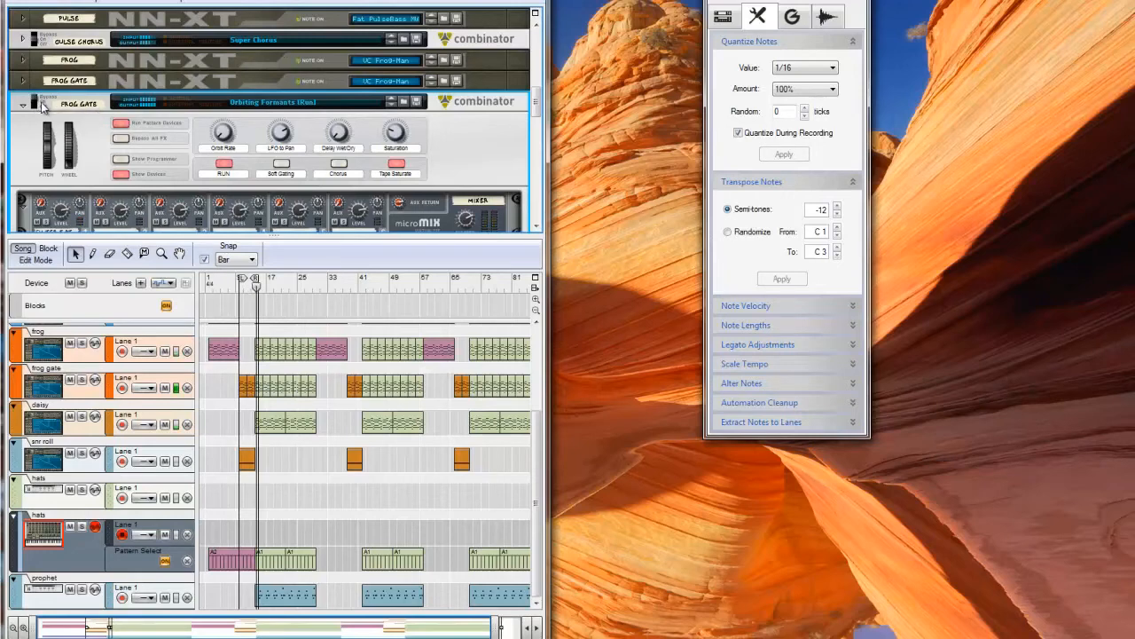
pyautogui.click(36, 102)
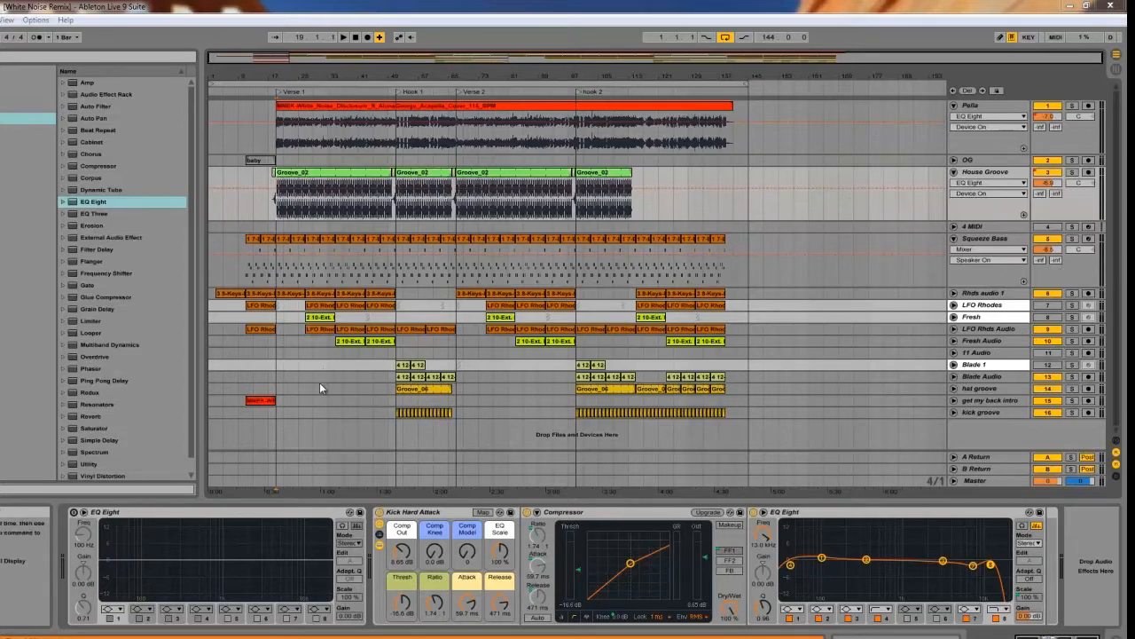
# - Switch to the White Noise Remix in Ableton Live, set the start position to bar 51, and unfold the Blade Audio track
pyautogui.click(391, 380)
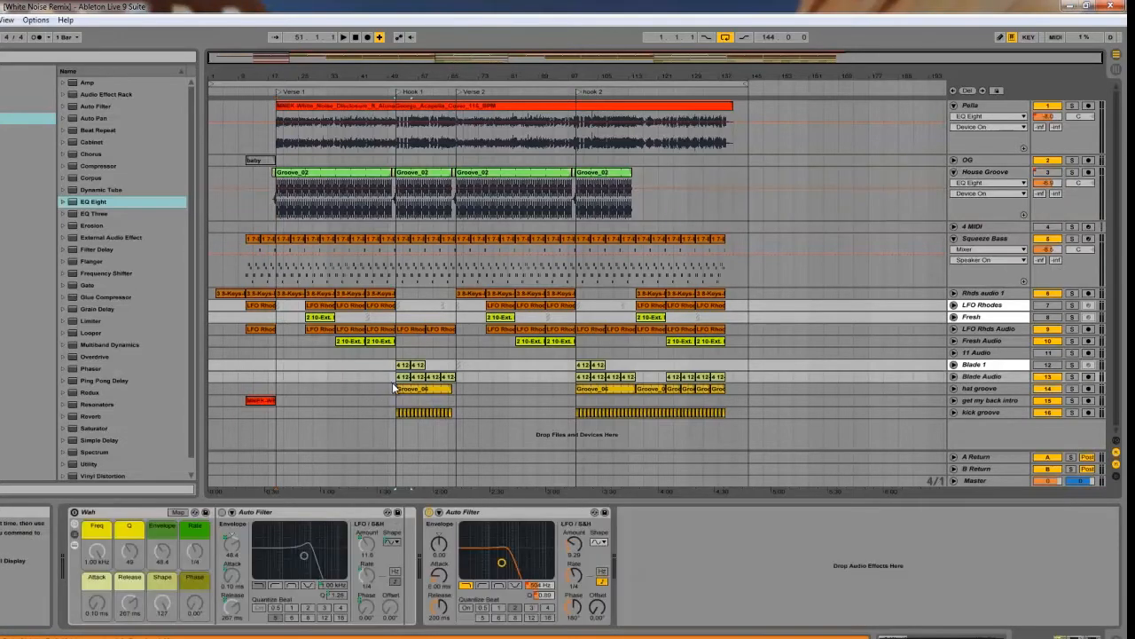
pyautogui.click(393, 388)
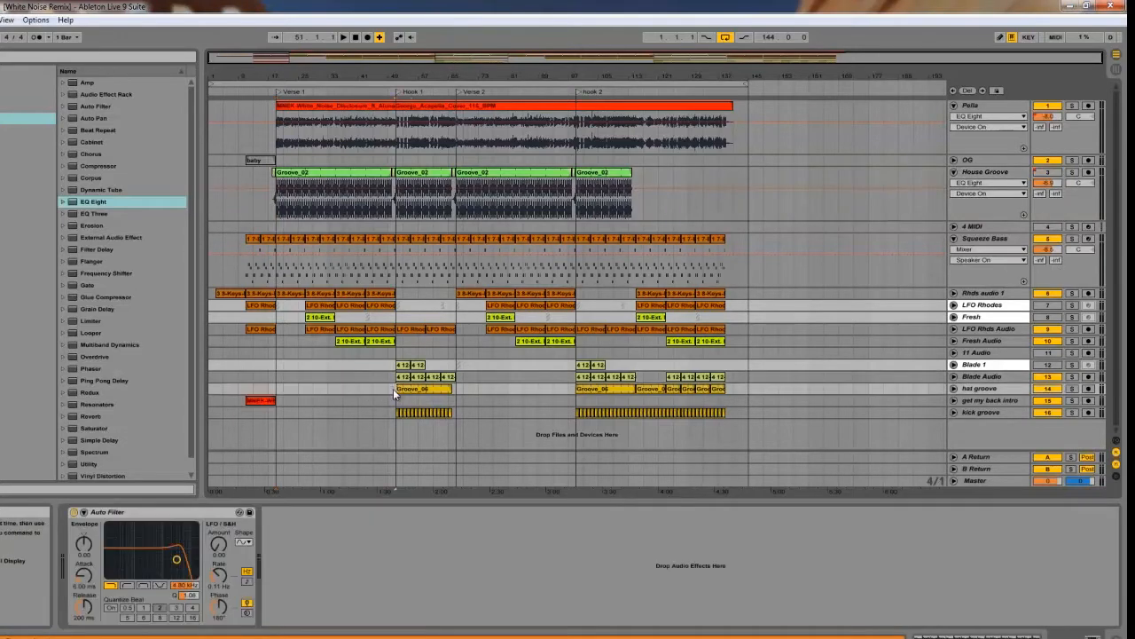
pyautogui.click(954, 377)
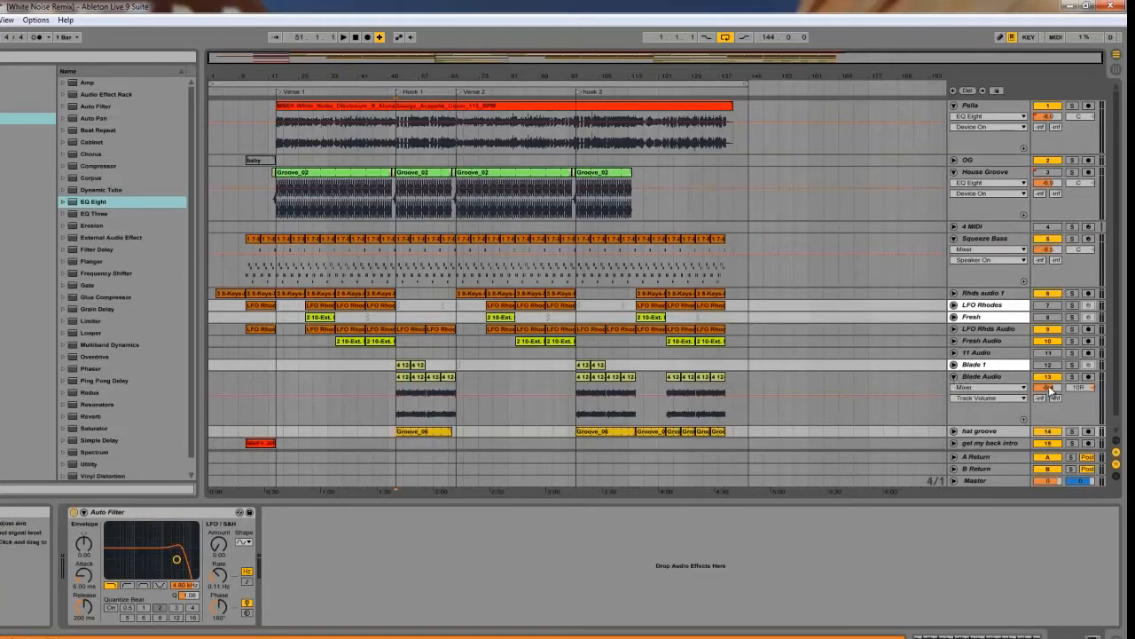
# - Solo the Blade Audio track, display its devices, and show the frequency automation of the second Auto Filter in the arrangement
pyautogui.click(1073, 376)
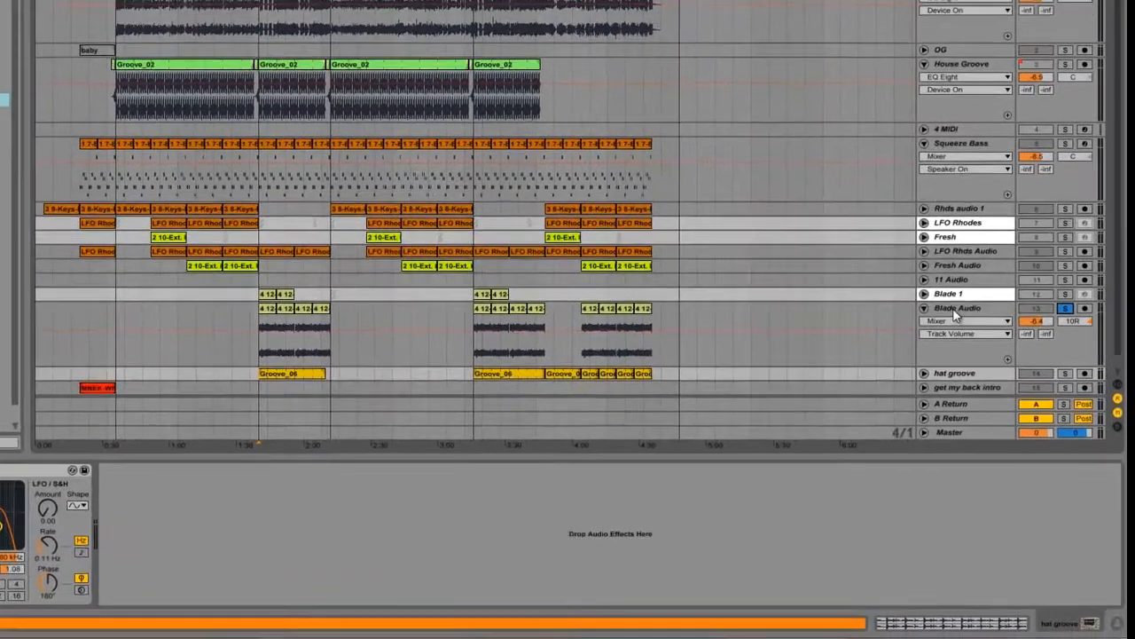
pyautogui.click(977, 377)
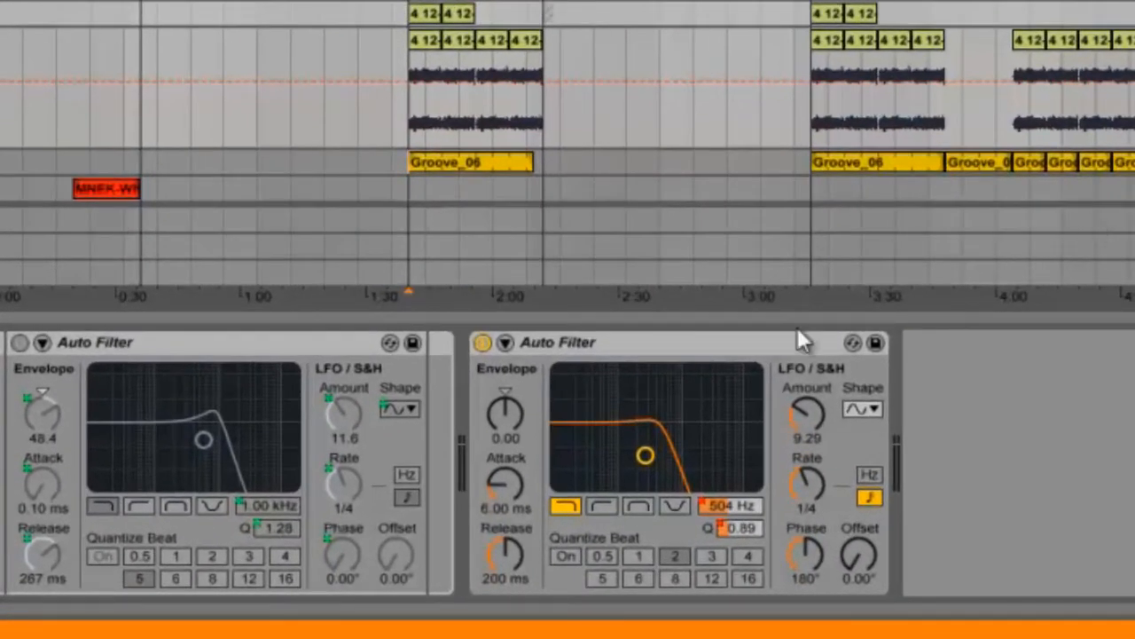
pyautogui.rightClick(708, 499)
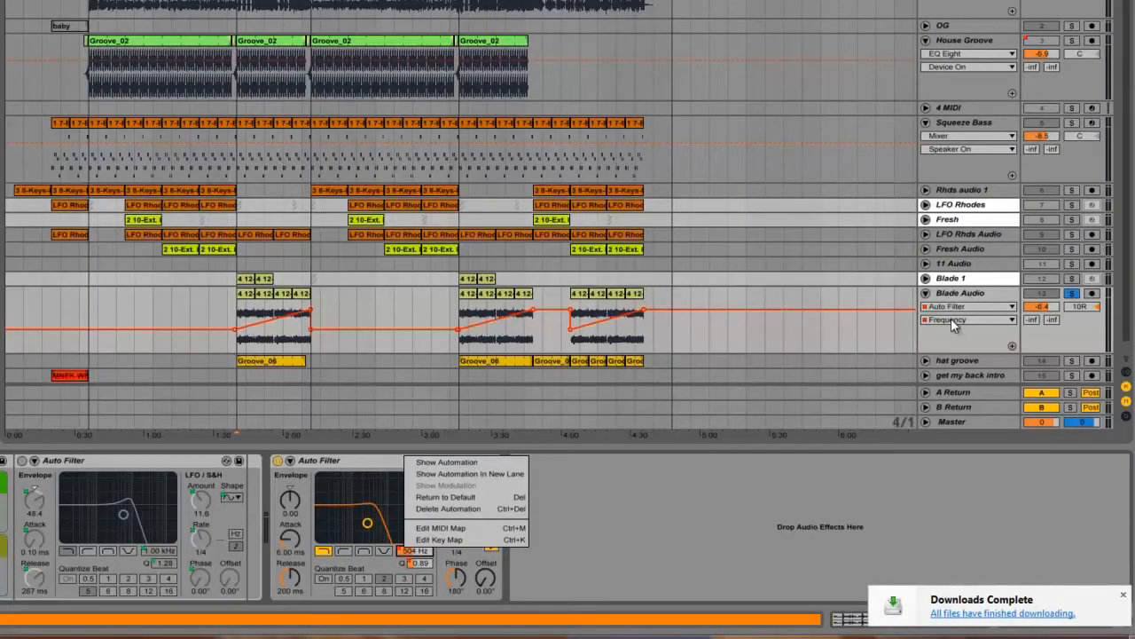
pyautogui.click(958, 322)
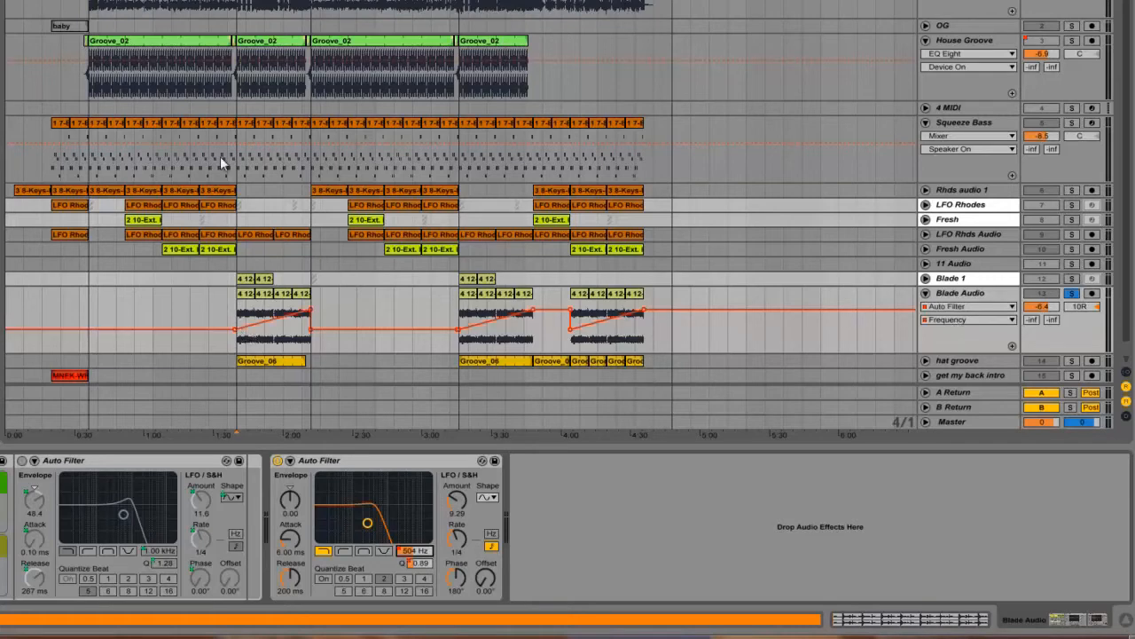
# - Examine the start and end values of Blade Audio's Auto Filter frequency automation ramp across the Hook 1 section
pyautogui.moveTo(236, 1); pyautogui.dragTo(96, 142)
pyautogui.moveTo(44, 328)
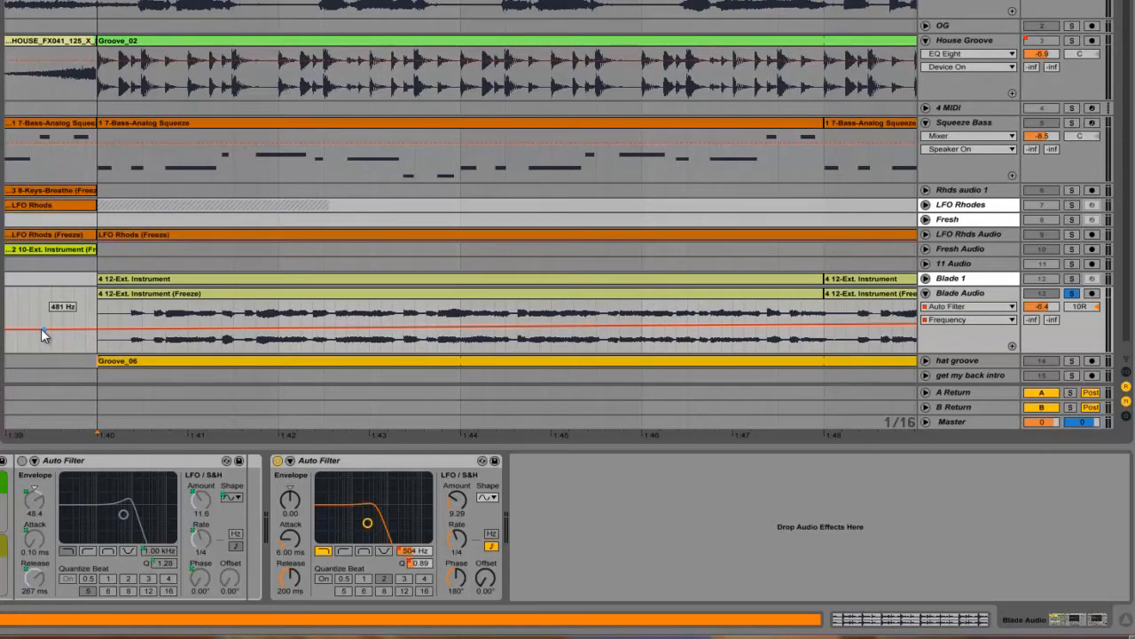
pyautogui.moveTo(45, 329)
pyautogui.mouseDown()
pyautogui.moveTo(96, 331)
pyautogui.moveTo(43, 326)
pyautogui.mouseUp()
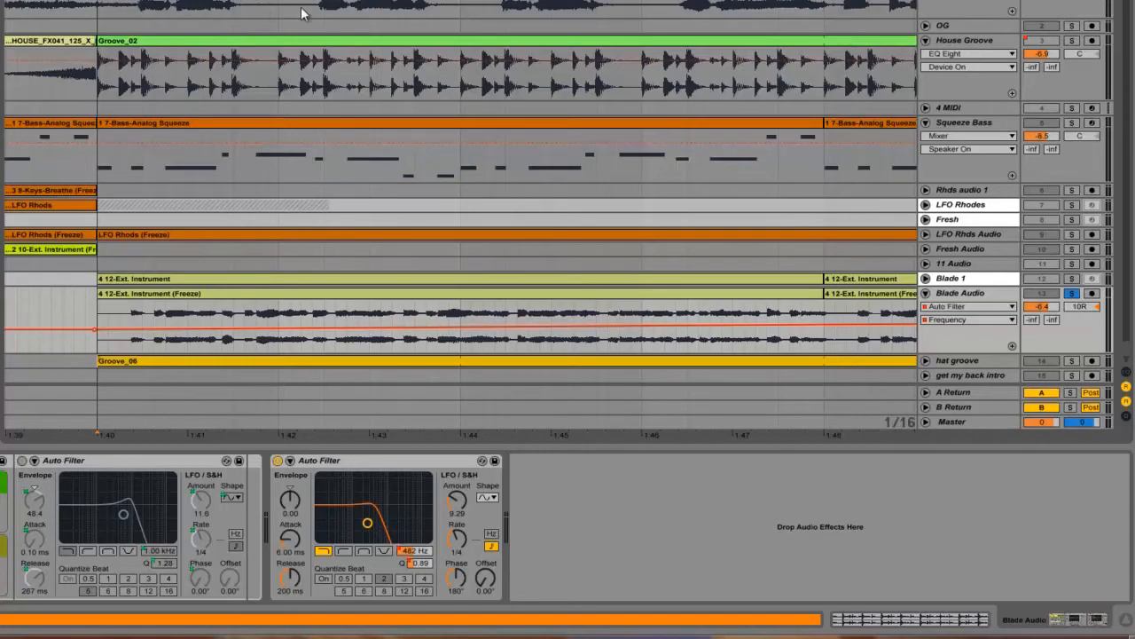
pyautogui.moveTo(824, 435); pyautogui.dragTo(60, 434)
pyautogui.moveTo(888, 434); pyautogui.dragTo(35, 369)
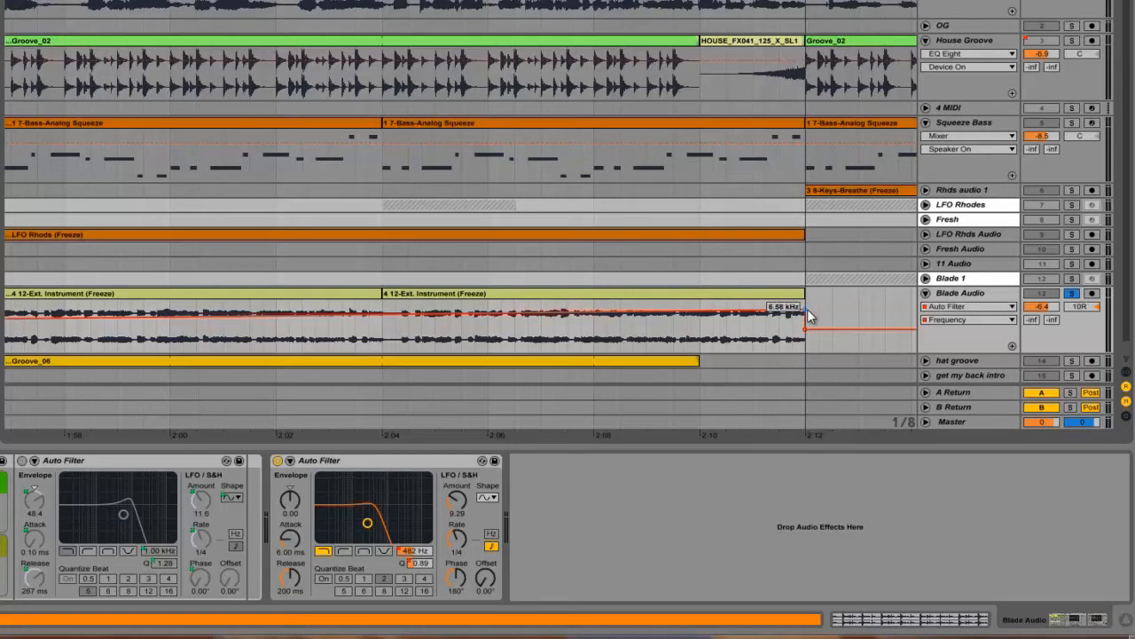
# - Play the soloed Blade Audio track from the start of Hook 1 to hear the Auto Filter frequency sweep
pyautogui.press('-')
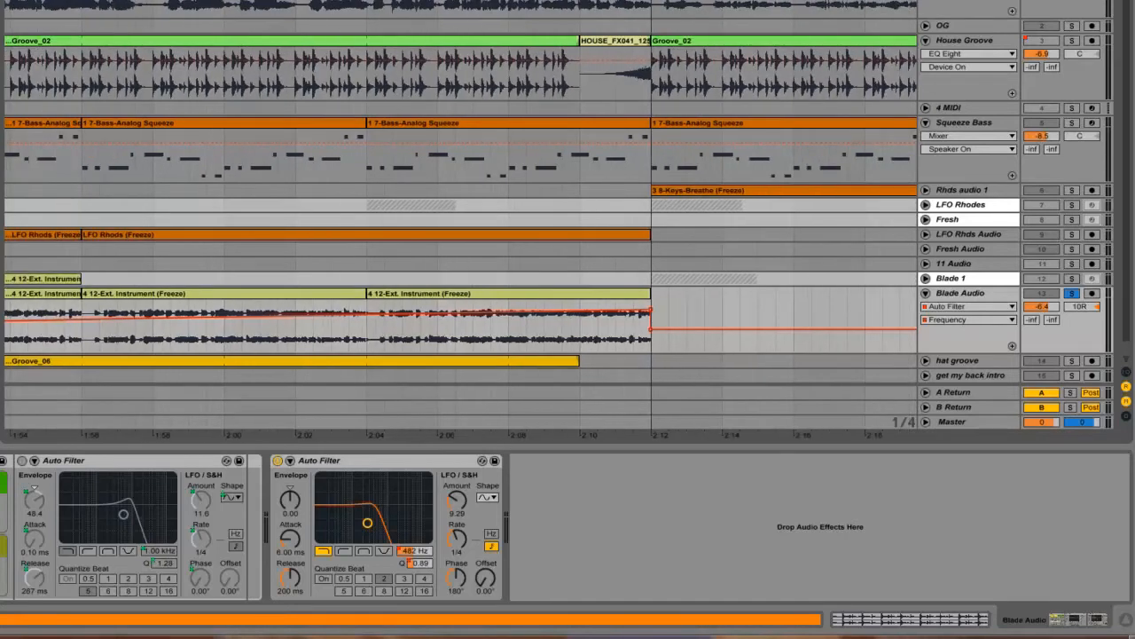
pyautogui.press('-')
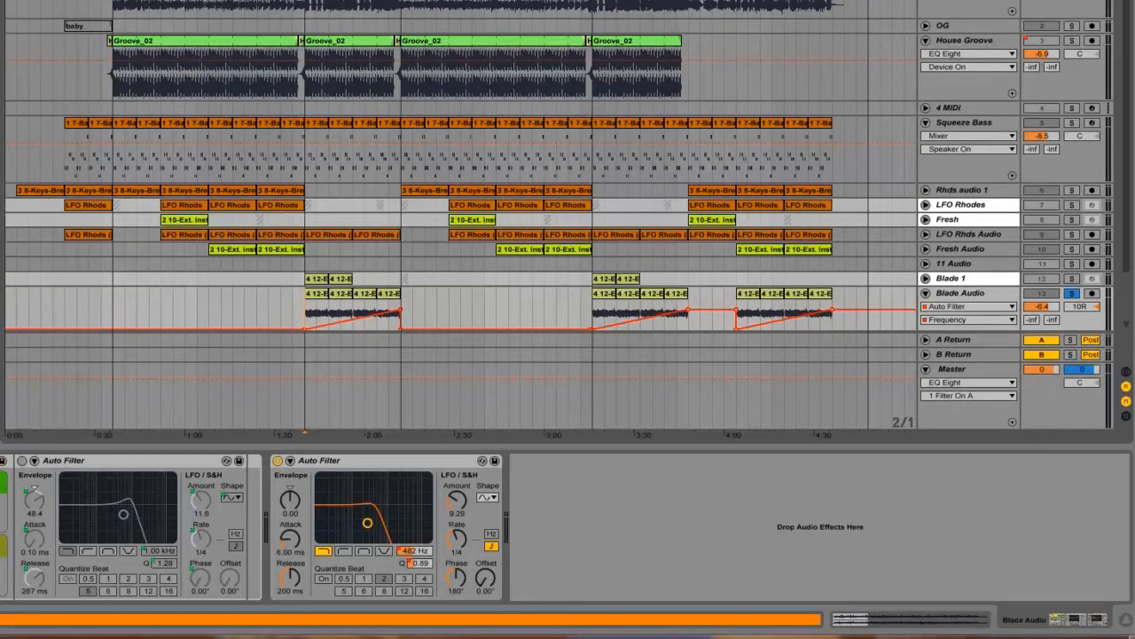
pyautogui.press('space')
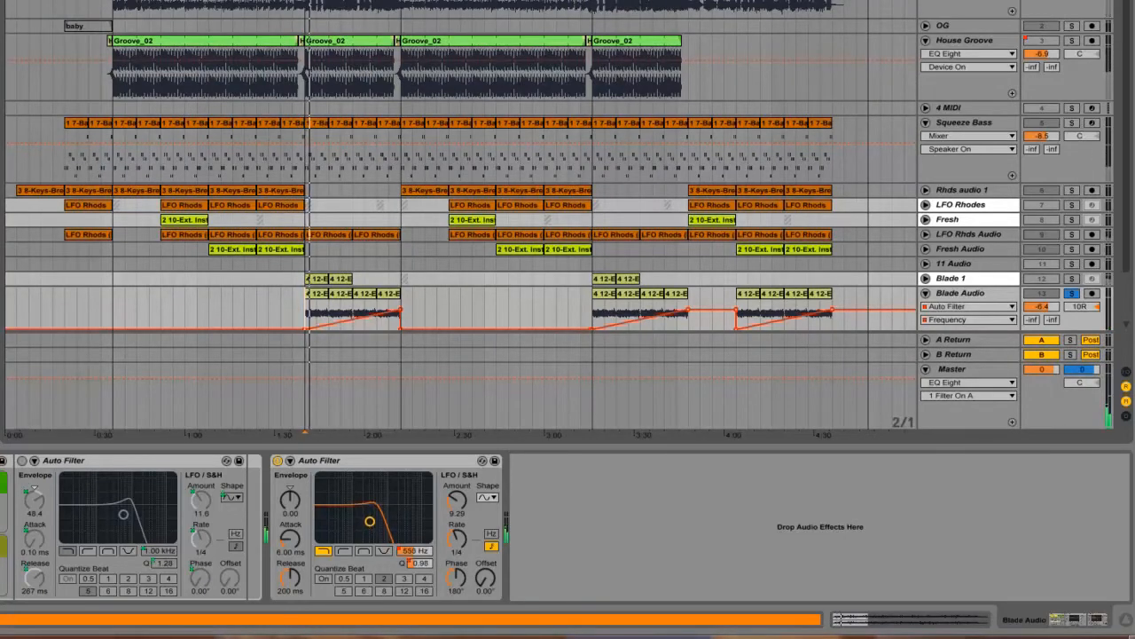